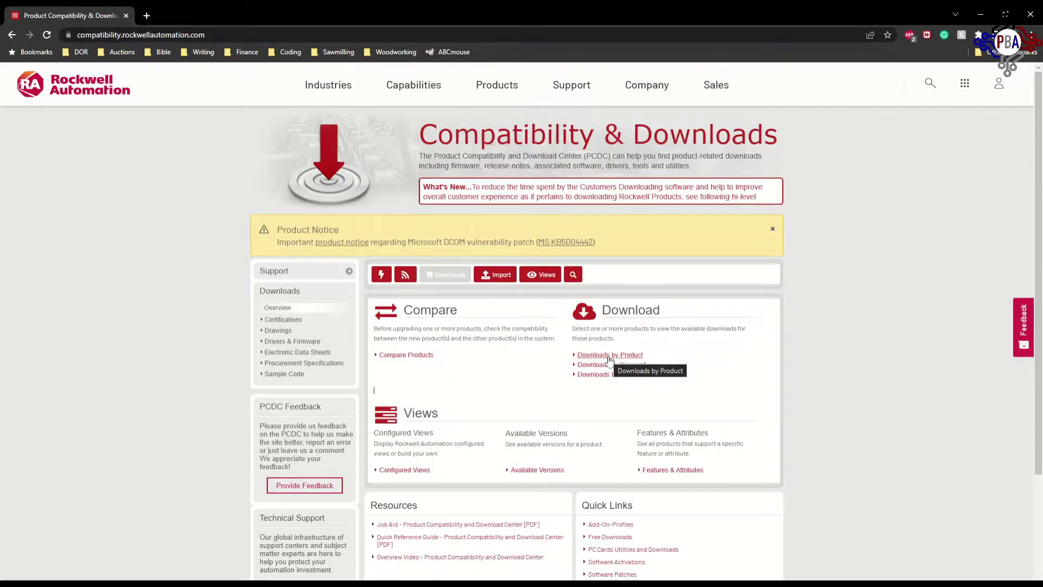
Search Downloads by Product for 1769-L16ER and choose the 1769-L16ER-BB1B controller
left_click(609, 357)
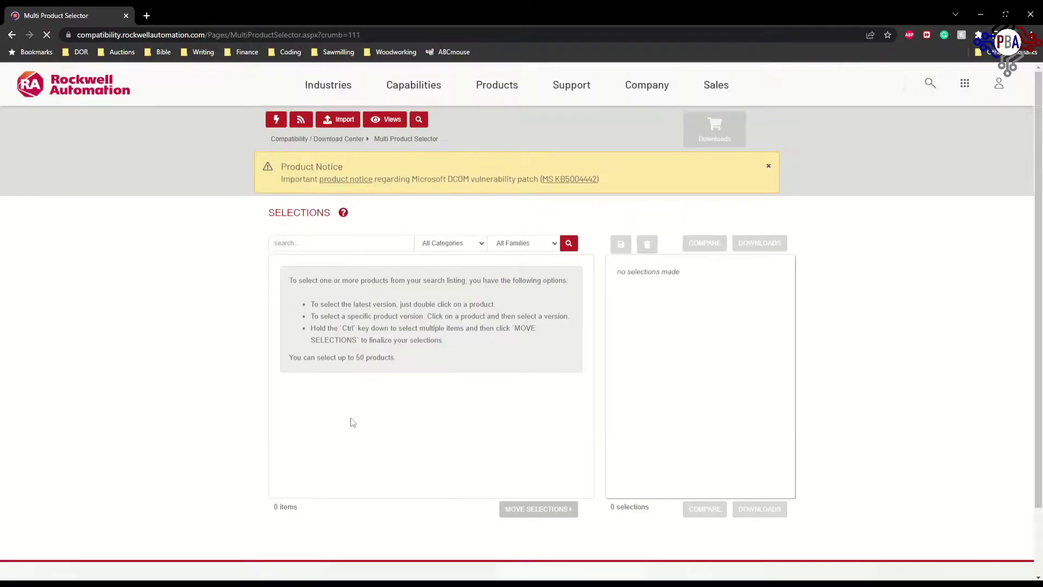
left_click(305, 243)
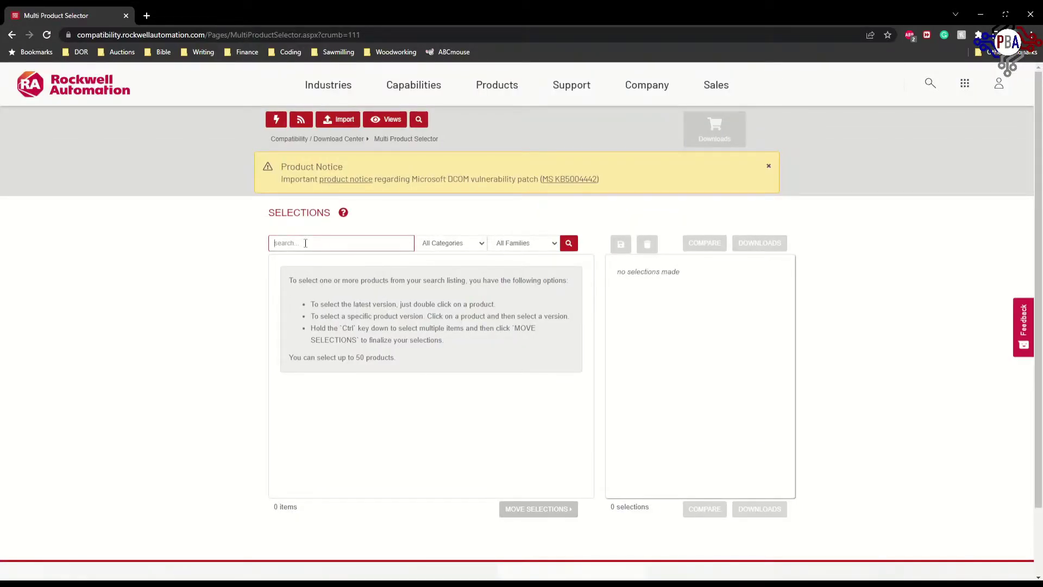
type("1769-l")
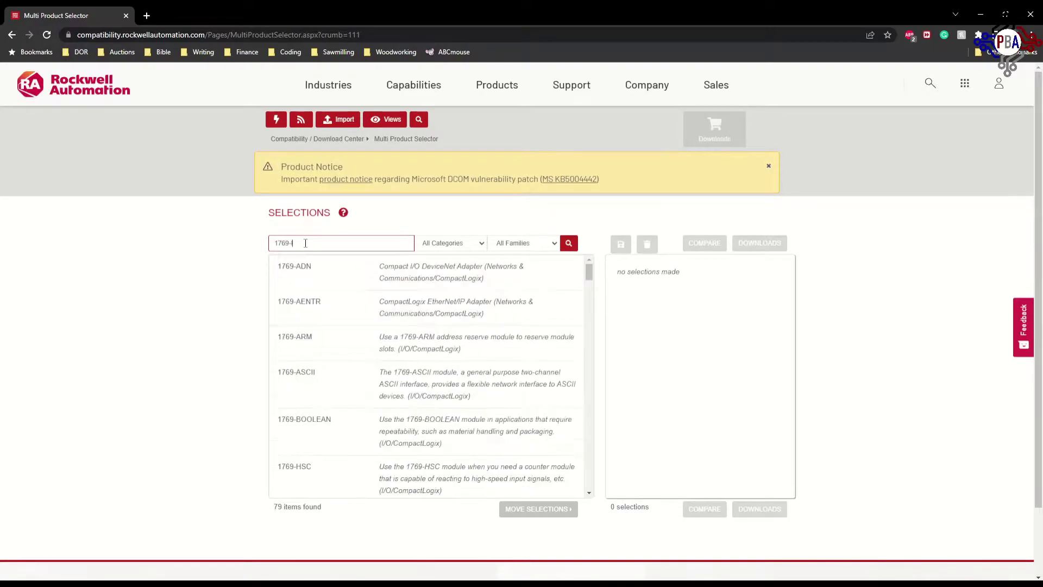
type("16Er")
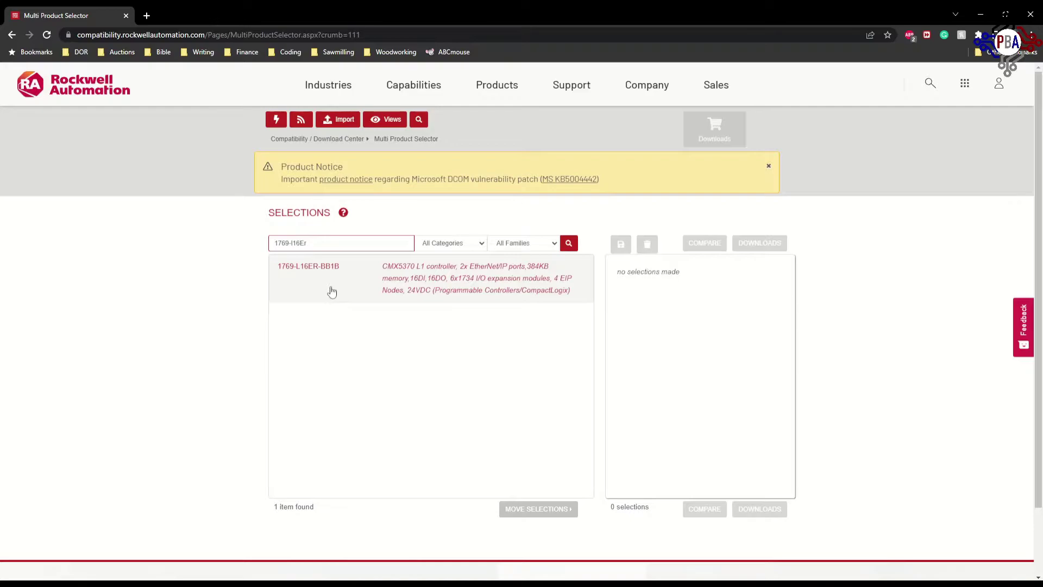
left_click(331, 292)
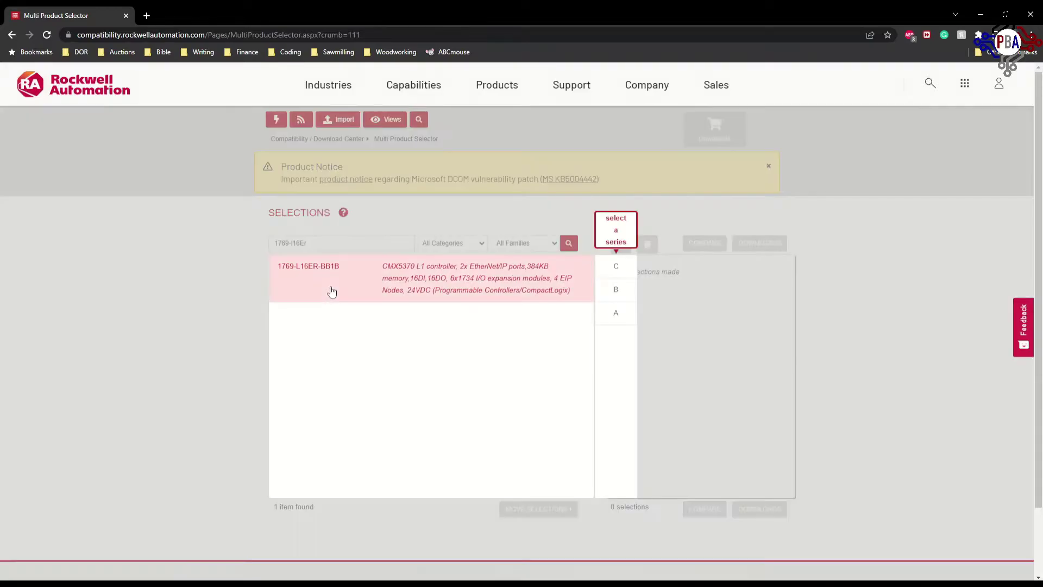
Pick series A and firmware version 32.015 to add it to the selections
left_click(619, 322)
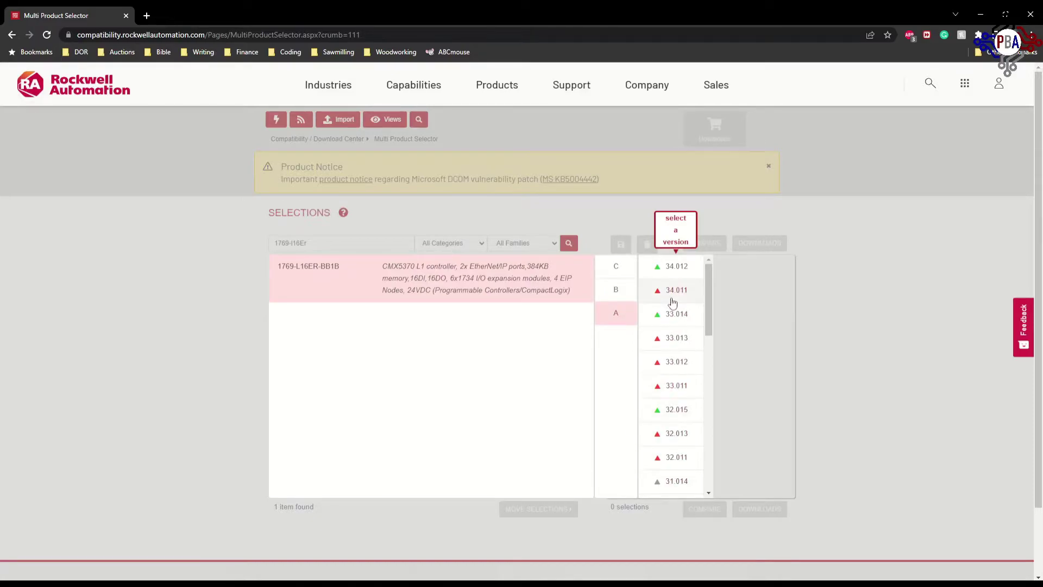
scroll(673, 375, "down", 2)
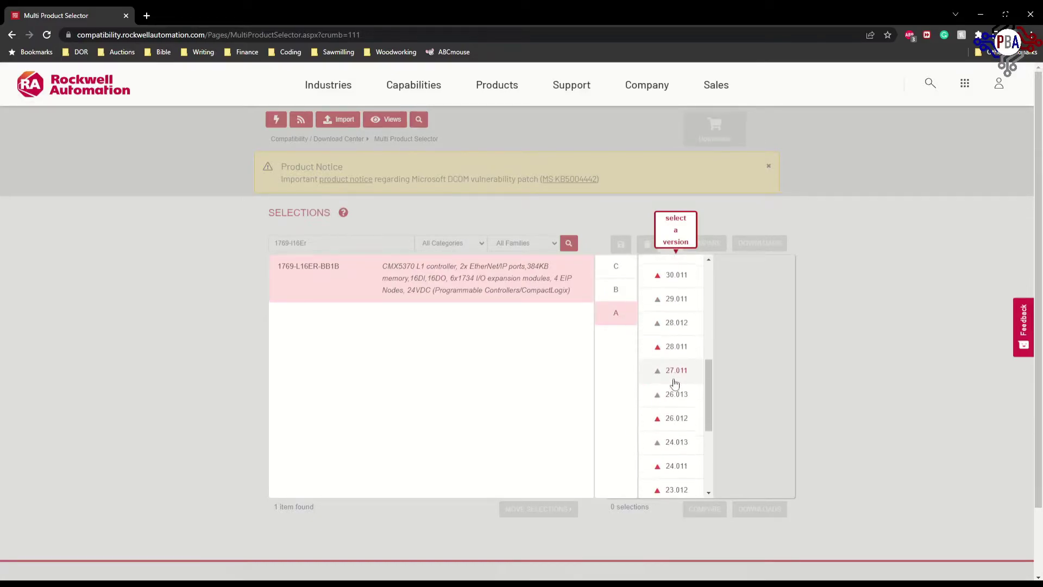
scroll(671, 463, "down", 5)
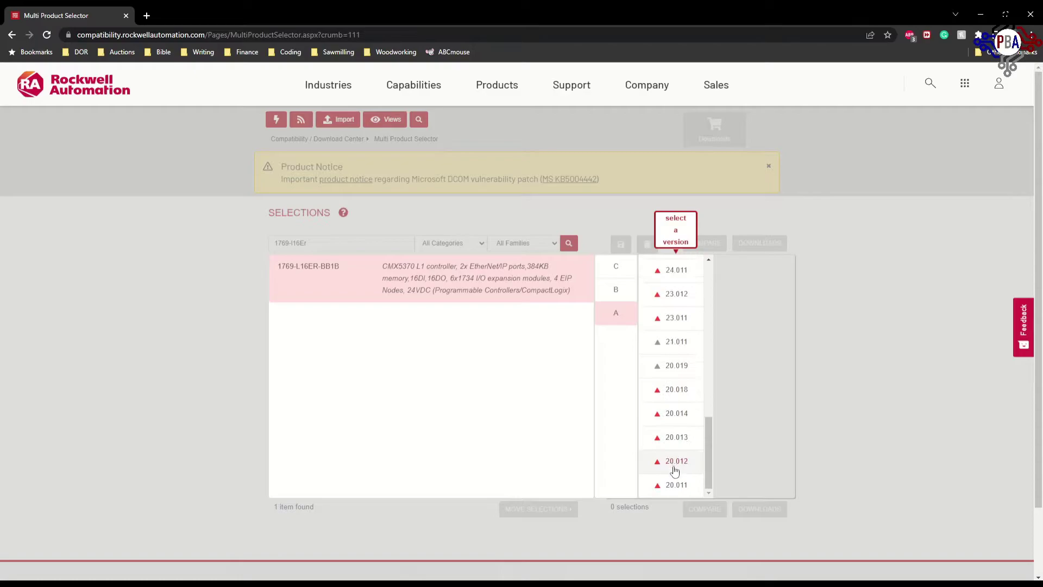
scroll(672, 466, "down", 1)
scroll(669, 458, "up", 2)
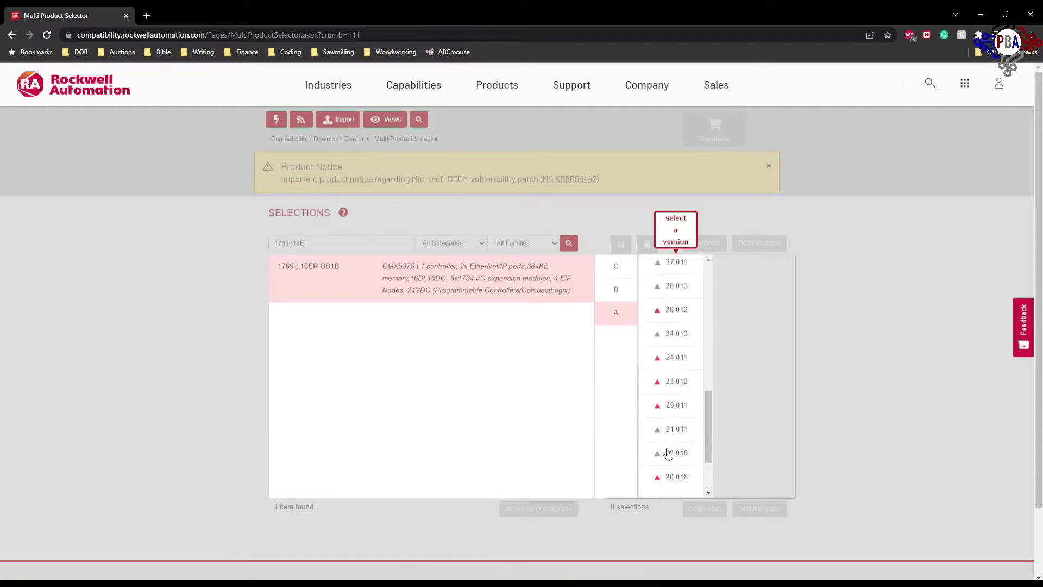
scroll(667, 408, "up", 8)
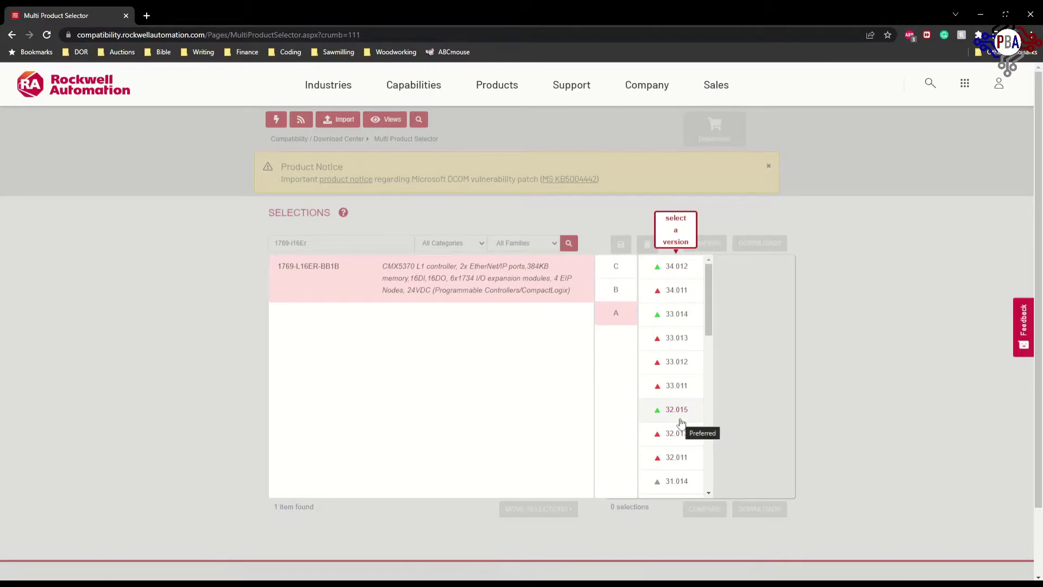
left_click(677, 410)
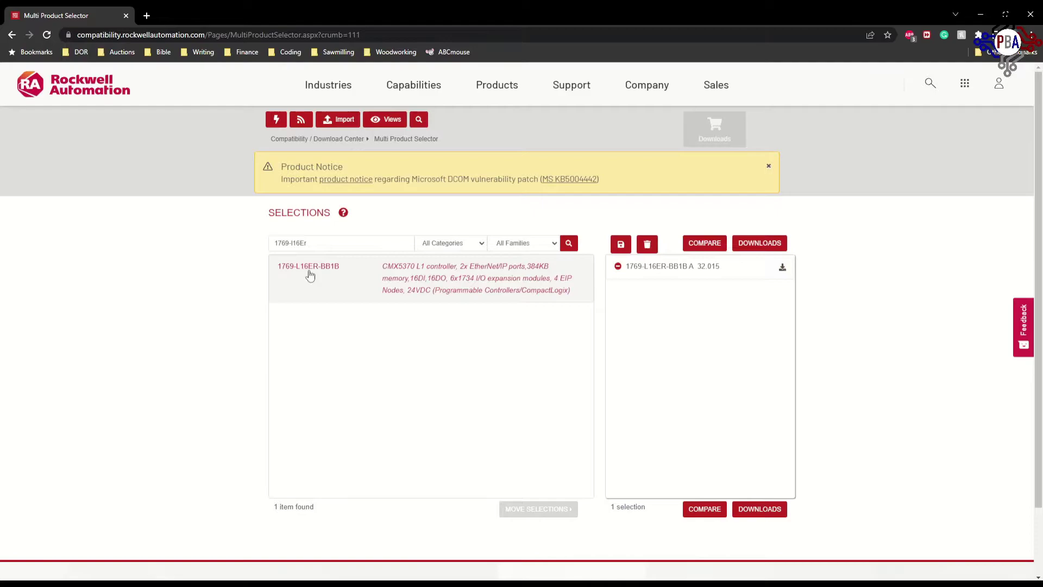
left_click_drag(317, 244, 294, 248)
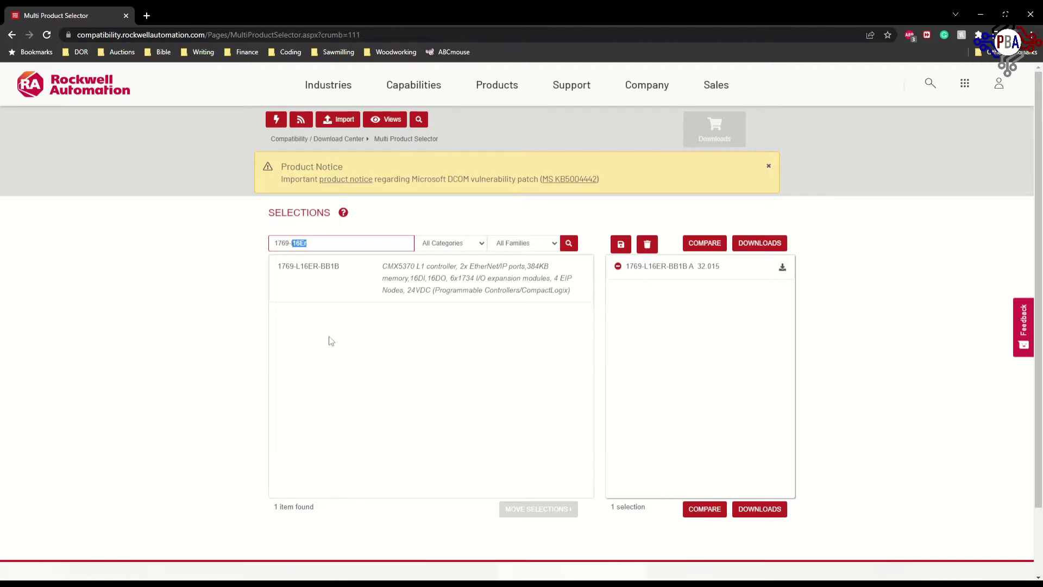
Add the 1769-L32E, series B, firmware 20.014 as a second selection, then return to RSLogix 5000
type("l32")
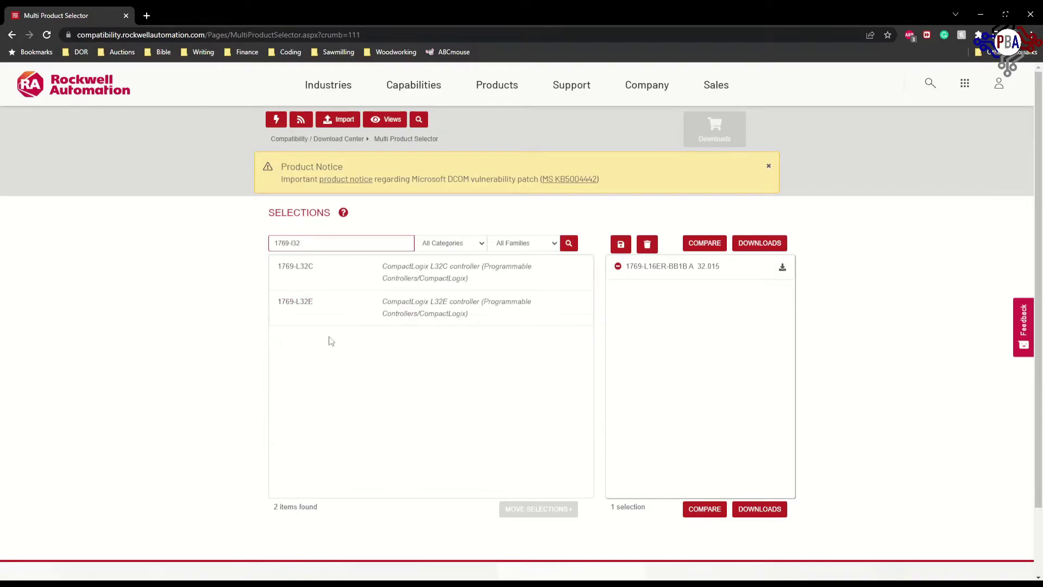
type("E")
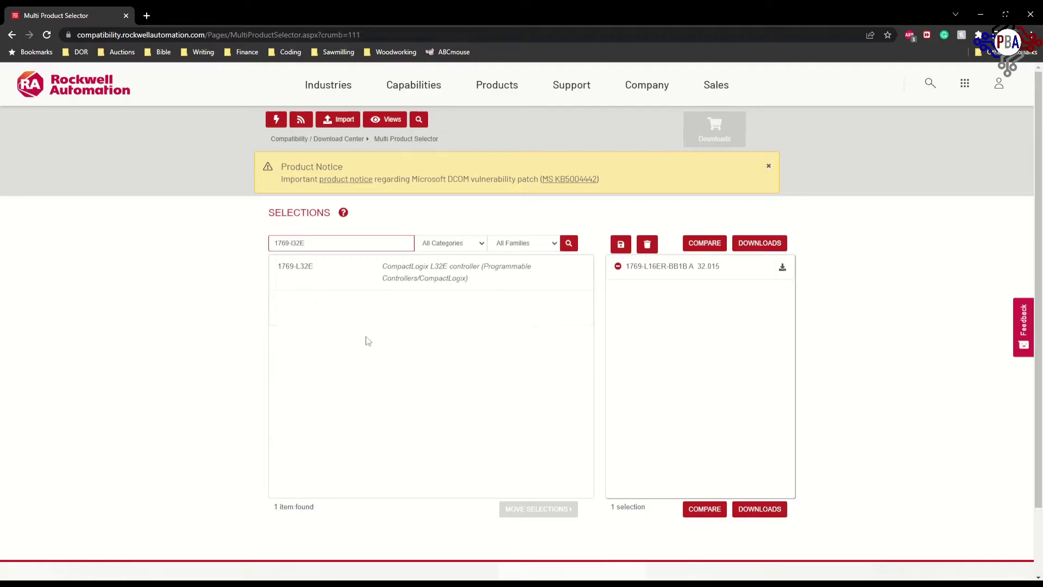
left_click(321, 272)
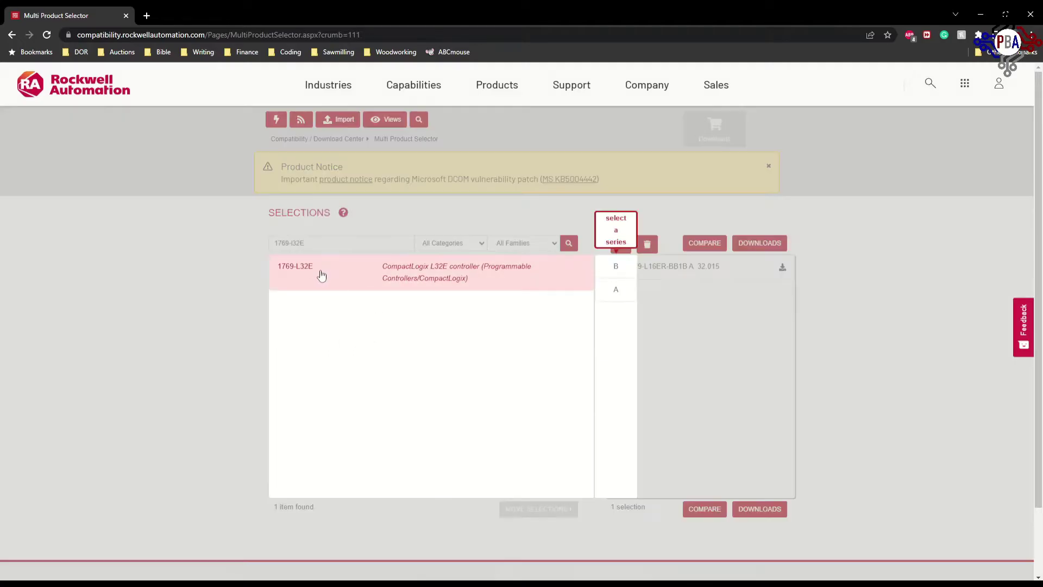
left_click(619, 267)
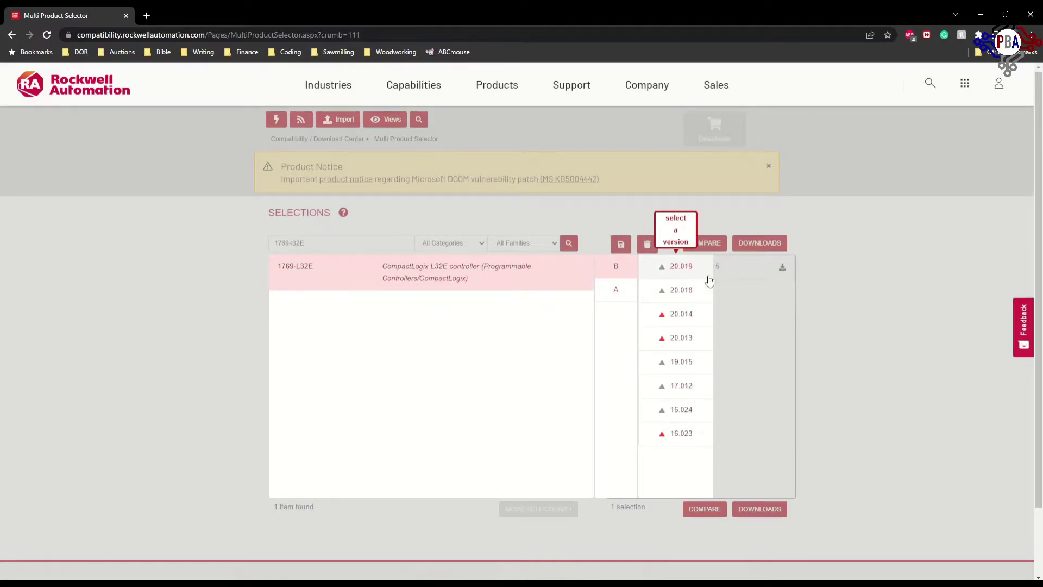
left_click(682, 315)
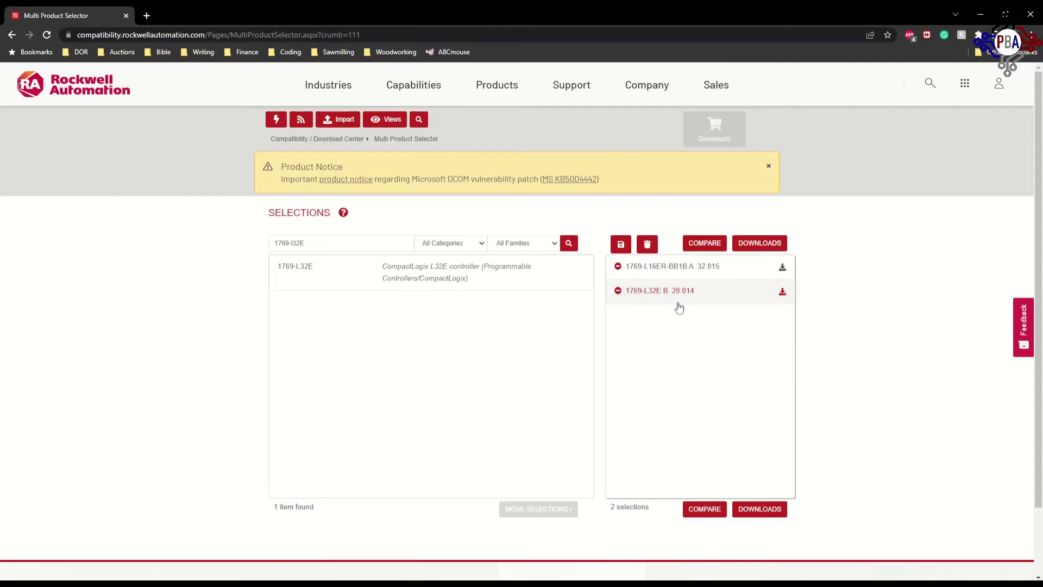
key("alt+Tab")
key("alt+Tab")
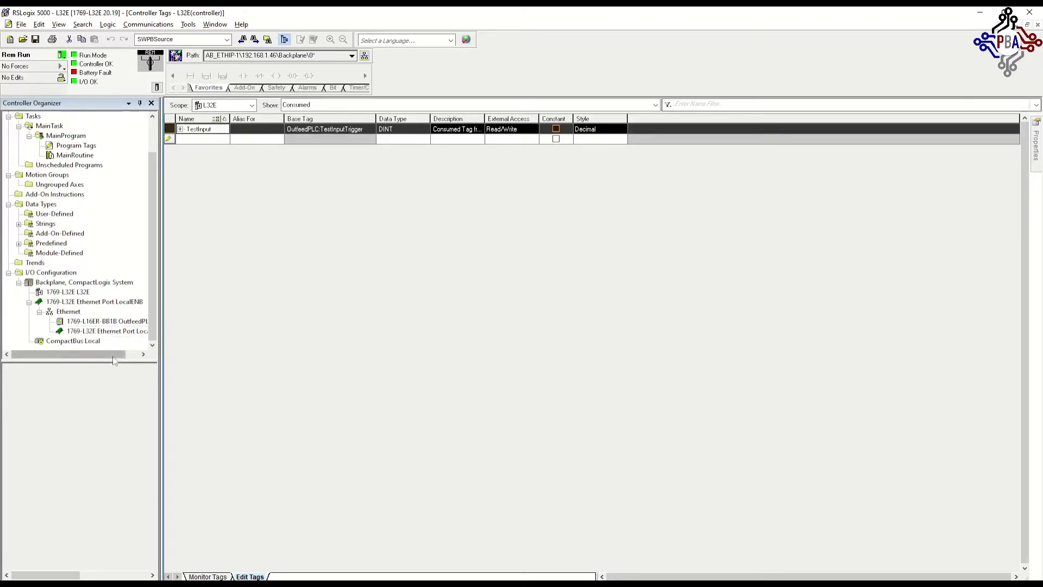
left_click(79, 331)
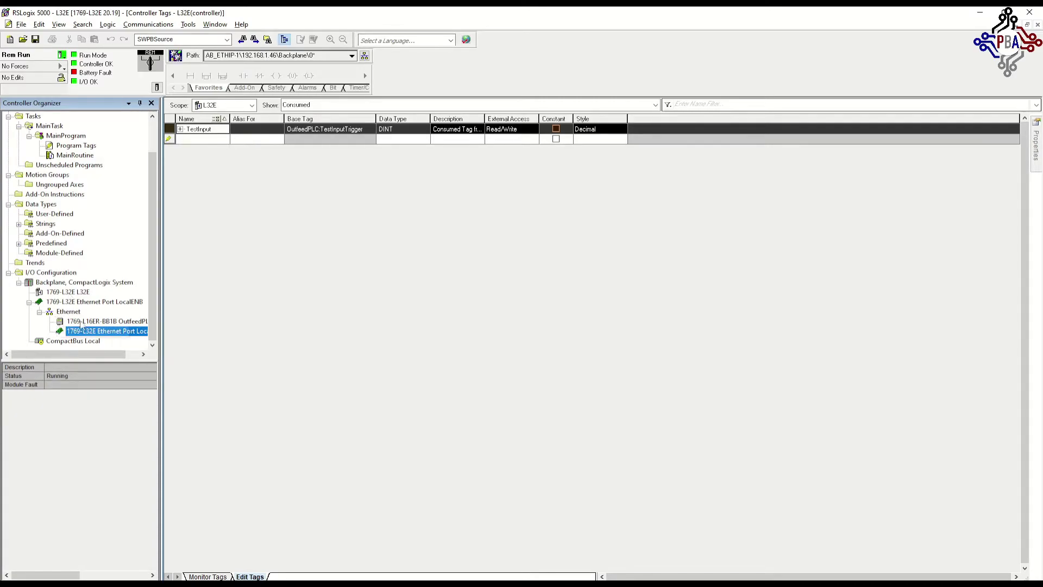
left_click(69, 293)
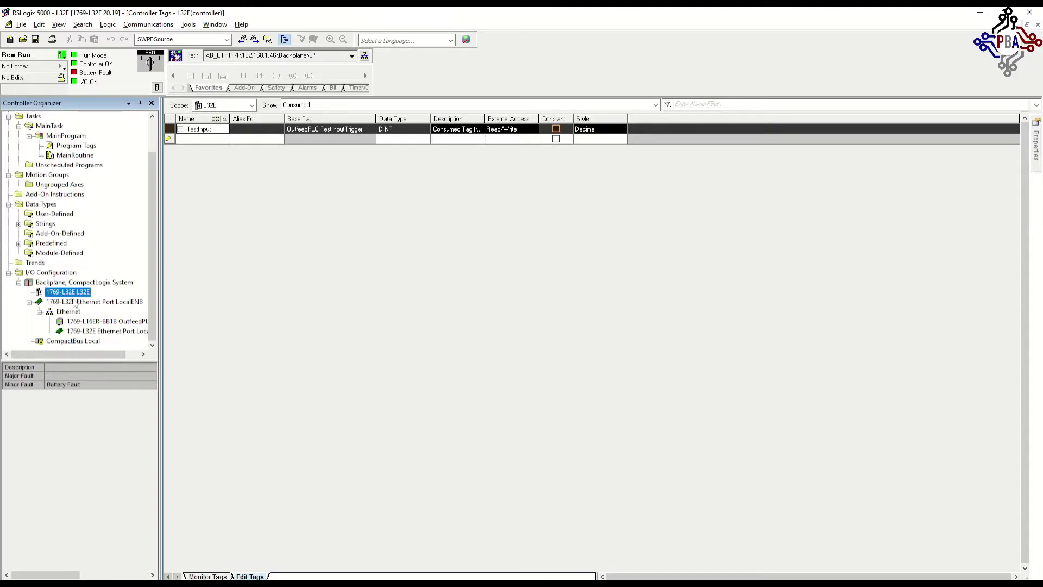
left_click(29, 302)
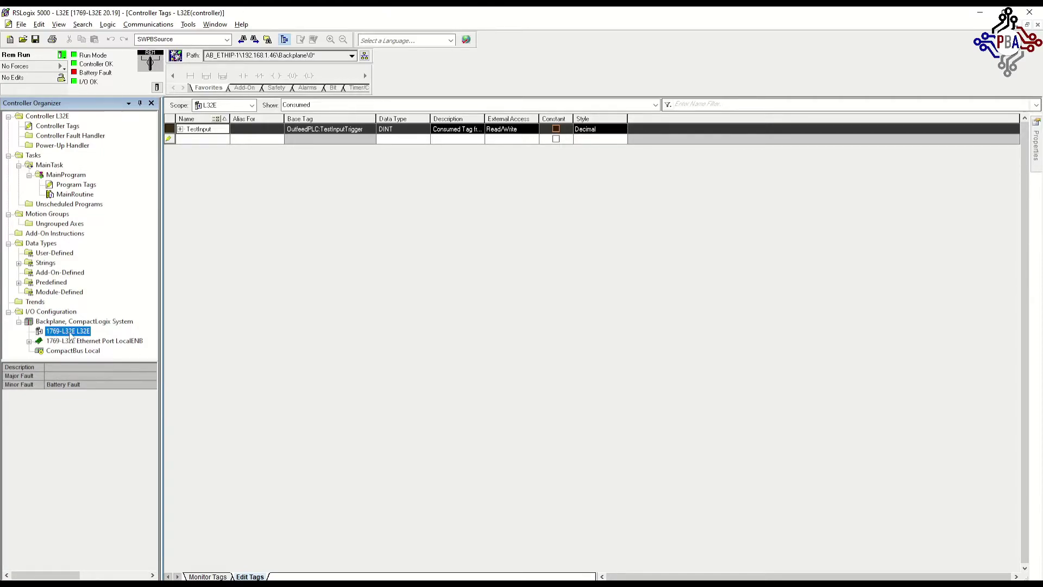
key("Down")
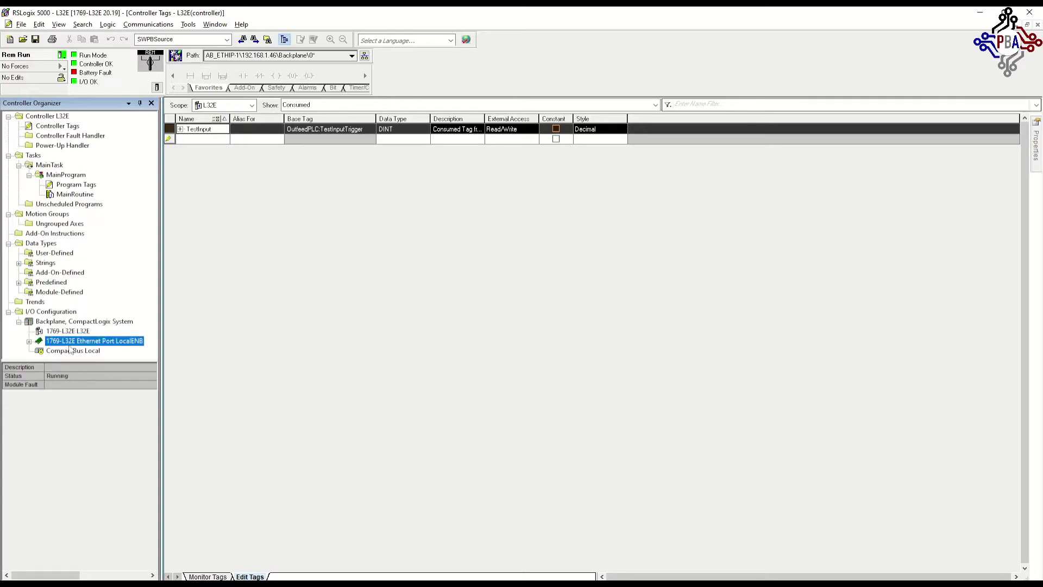
right_click(92, 345)
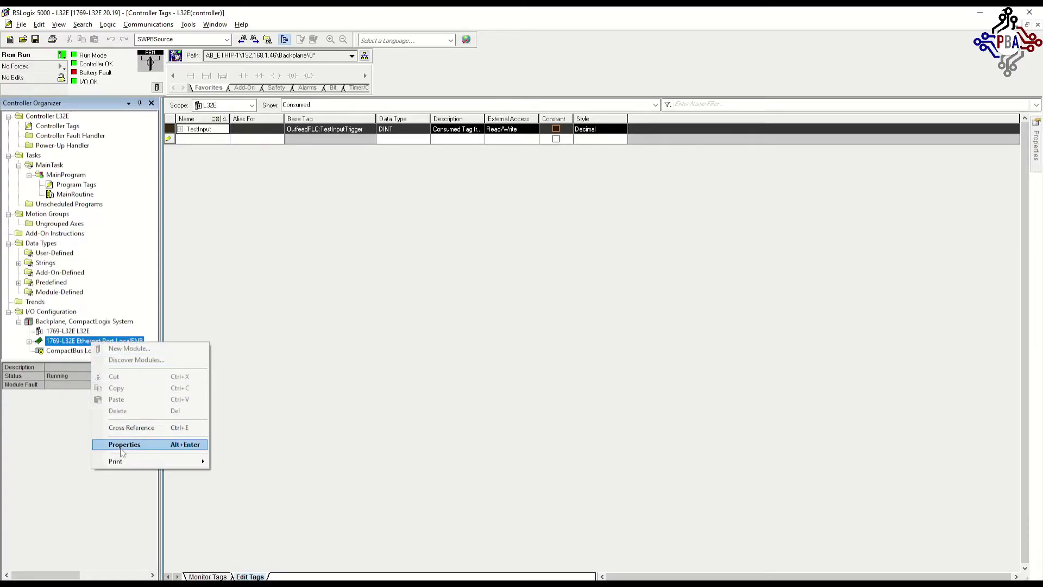
left_click(157, 443)
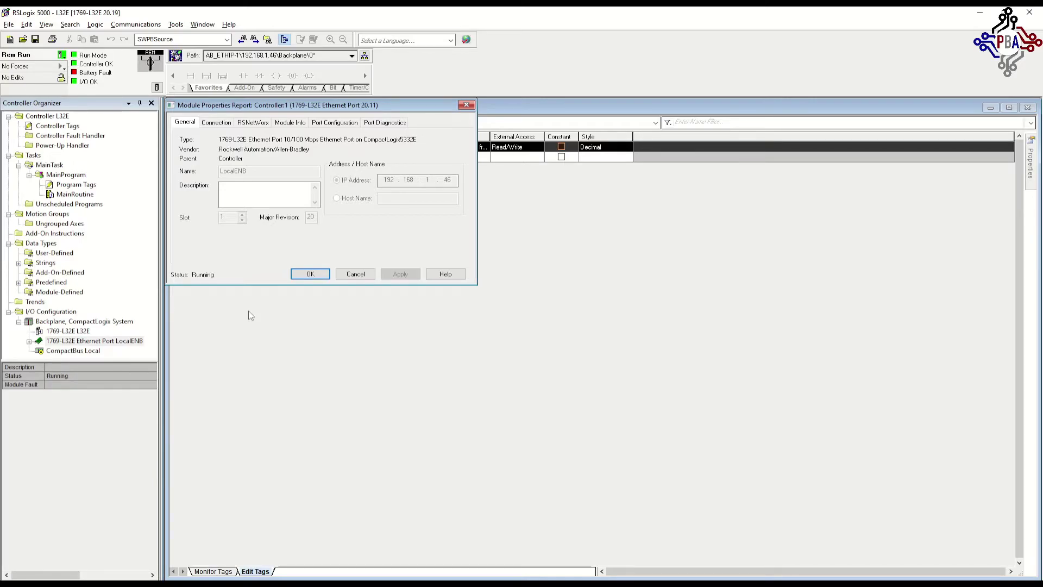
left_click(359, 276)
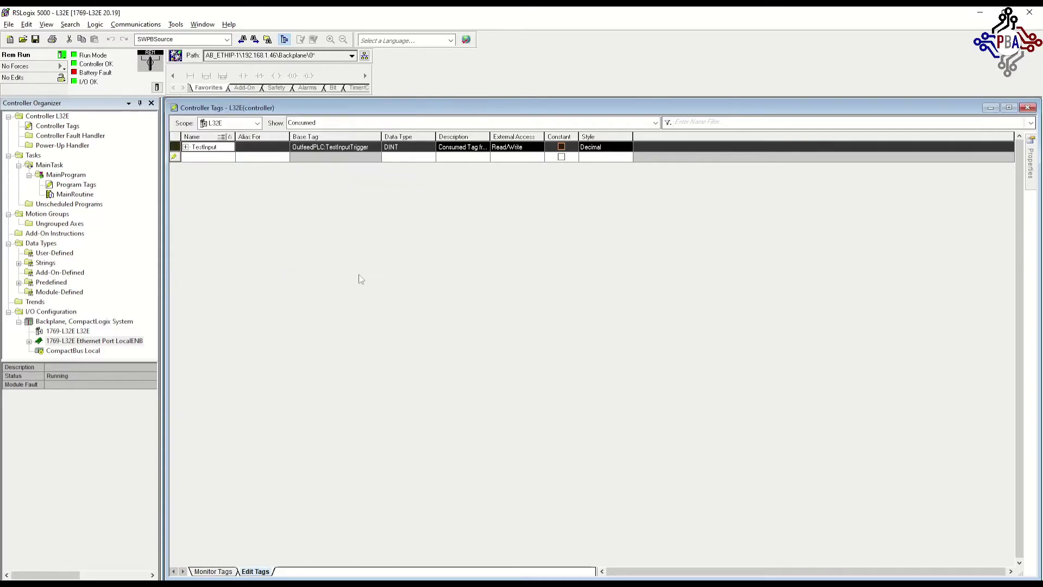
key("alt+Tab")
key("alt+Tab")
key("alt+Tab")
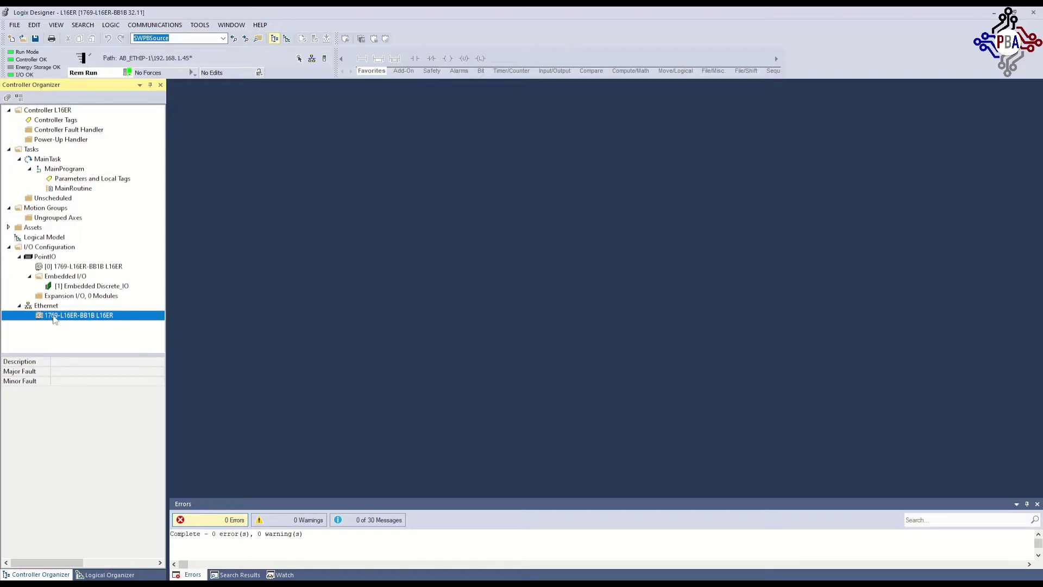
Check the 1769-L16ER-BB1B controller's Internet Protocol settings, then go back to the RSLogix 5000 project
right_click(47, 317)
left_click(106, 428)
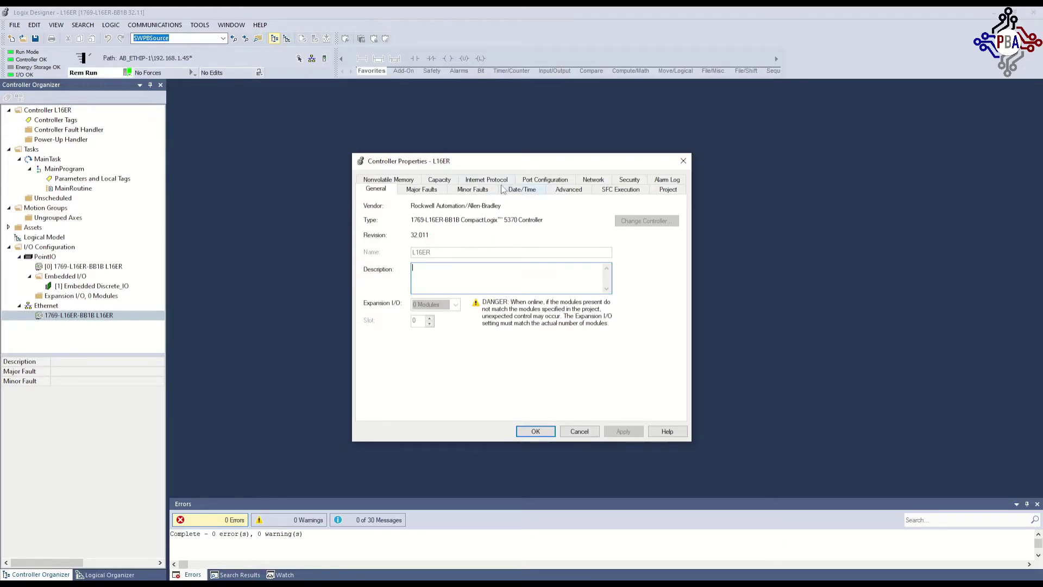
left_click(486, 180)
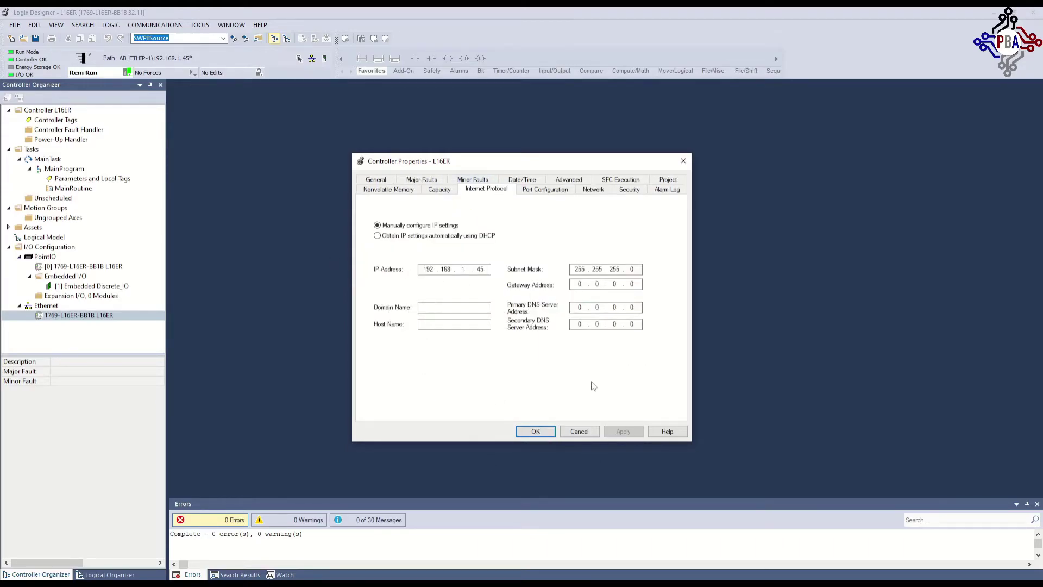
left_click(567, 432)
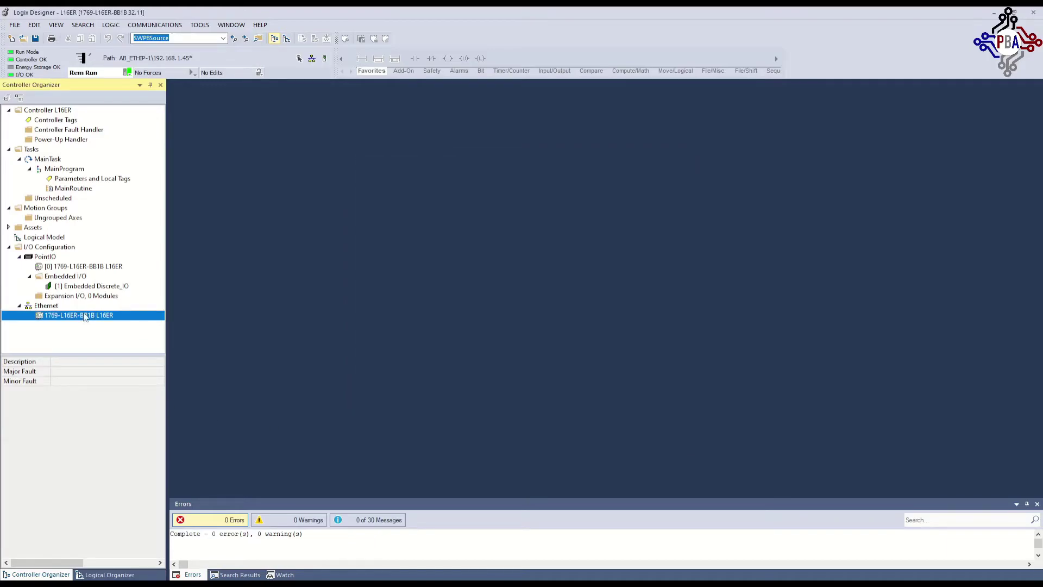
left_click(43, 306)
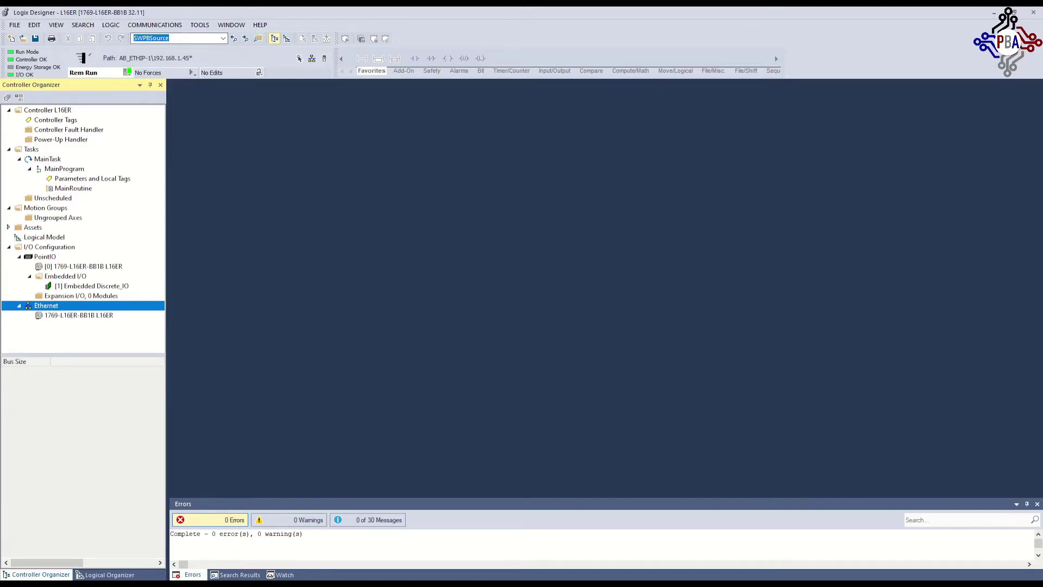
left_click(227, 576)
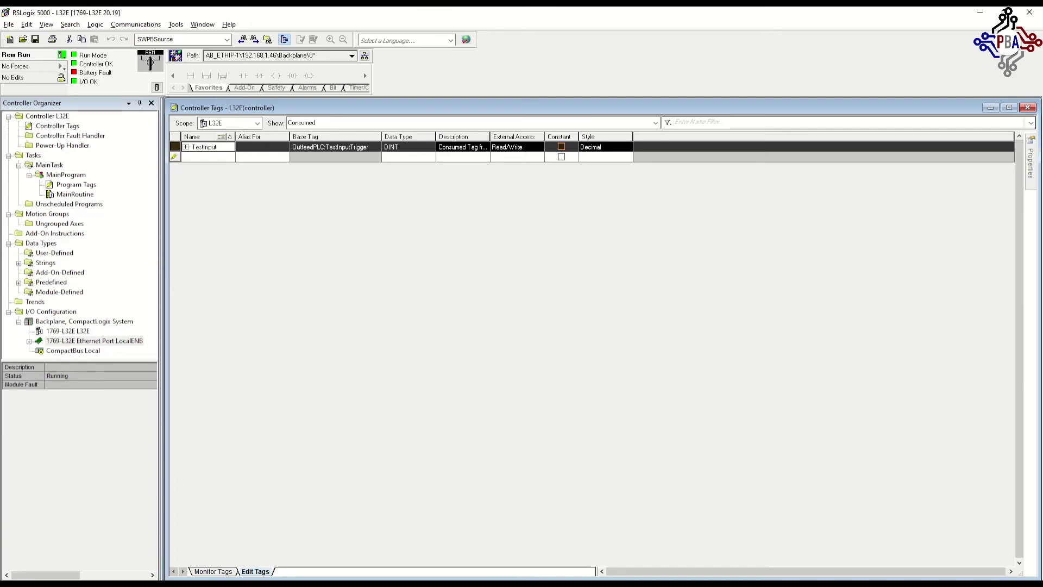
mouse_move(65, 574)
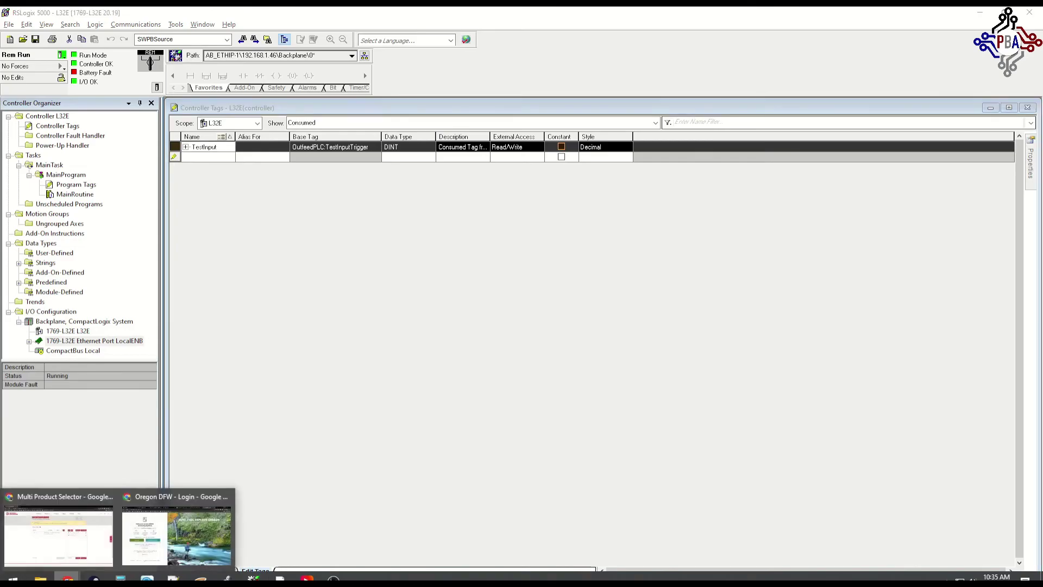
Search the Multi Product Selector for 1756-l81 and preview 1756-L81E versions without adding it
left_click(58, 538)
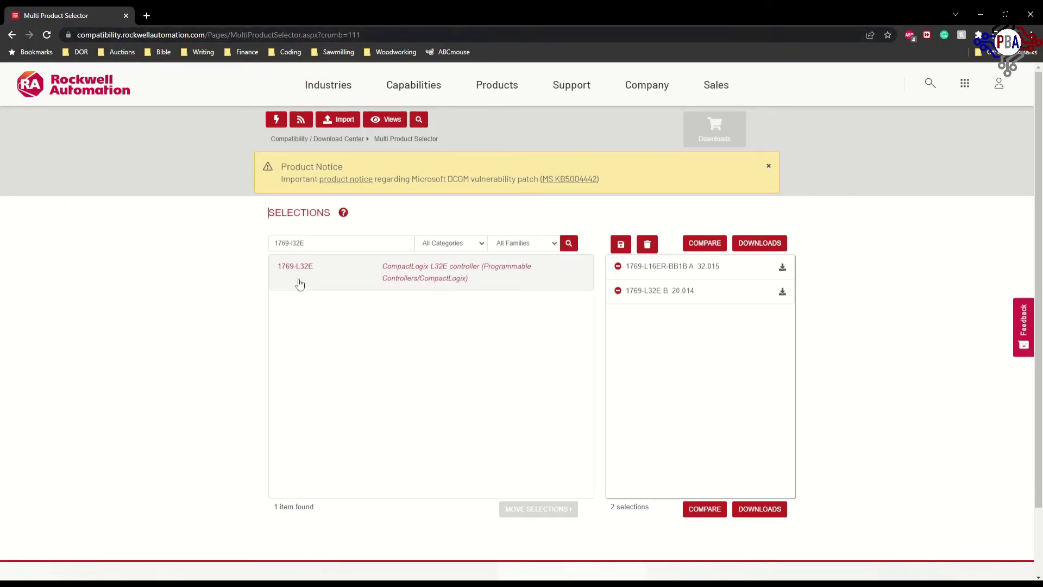
left_click(312, 248)
double_click(295, 245)
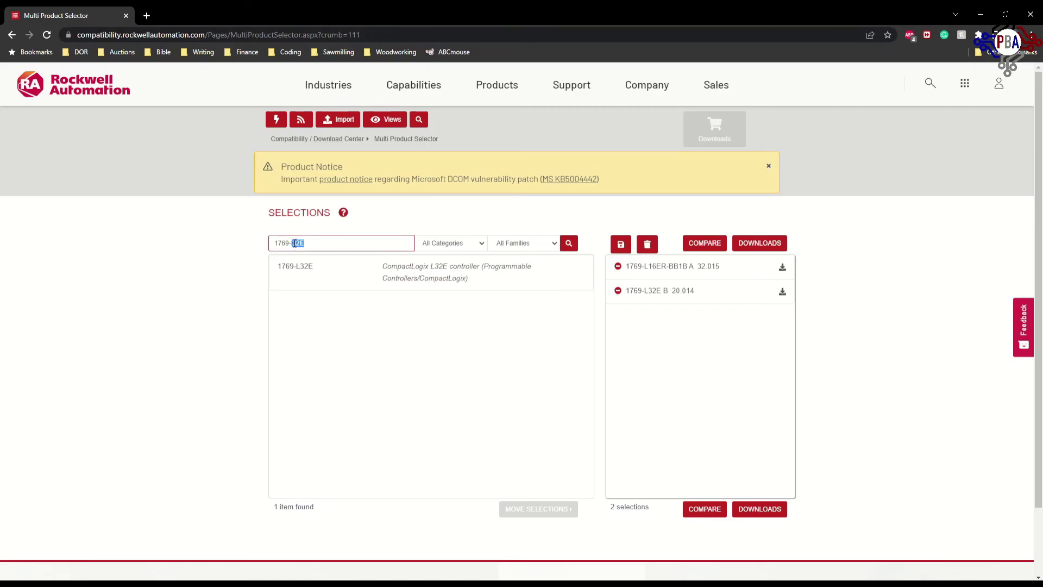
key("BackSpace")
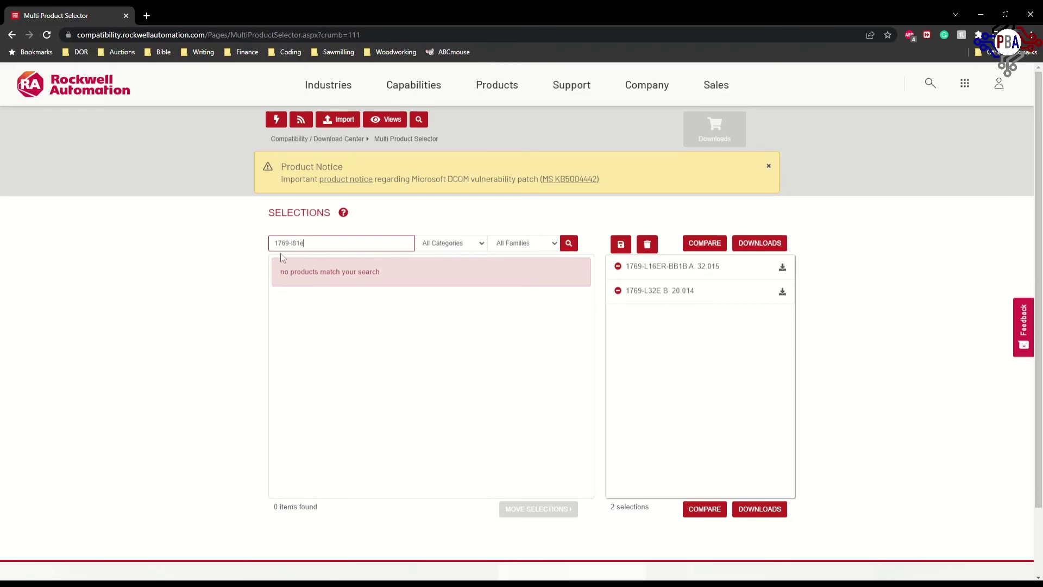
type("I8")
left_click_drag(297, 244, 248, 258)
type("1756-l81")
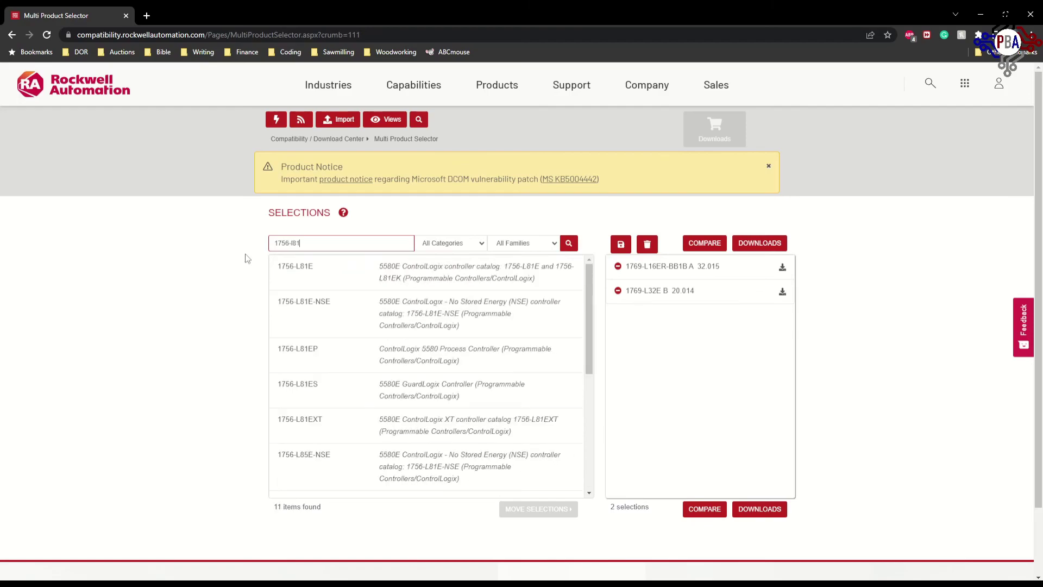
left_click(315, 271)
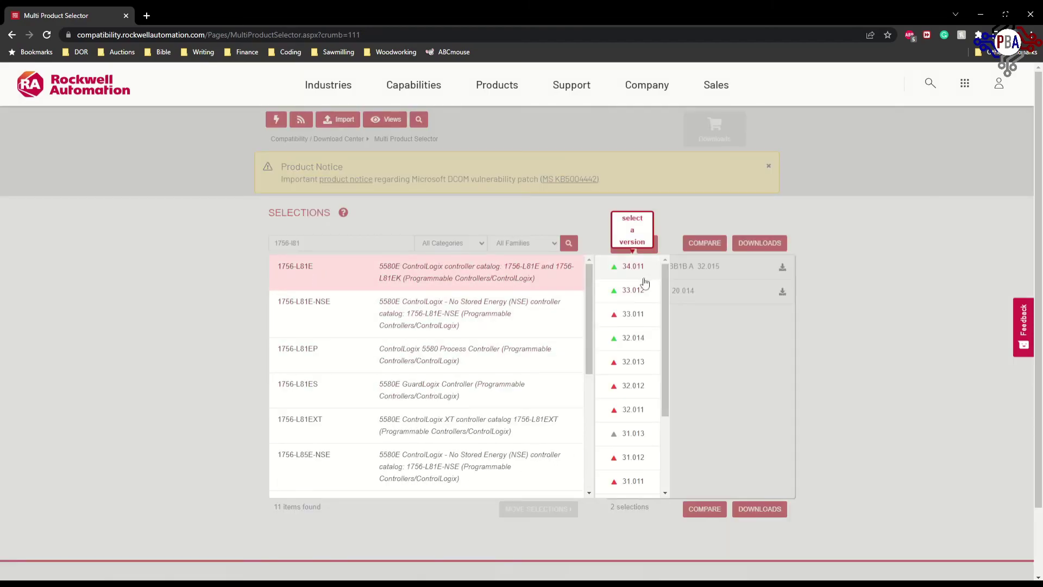
left_click(846, 381)
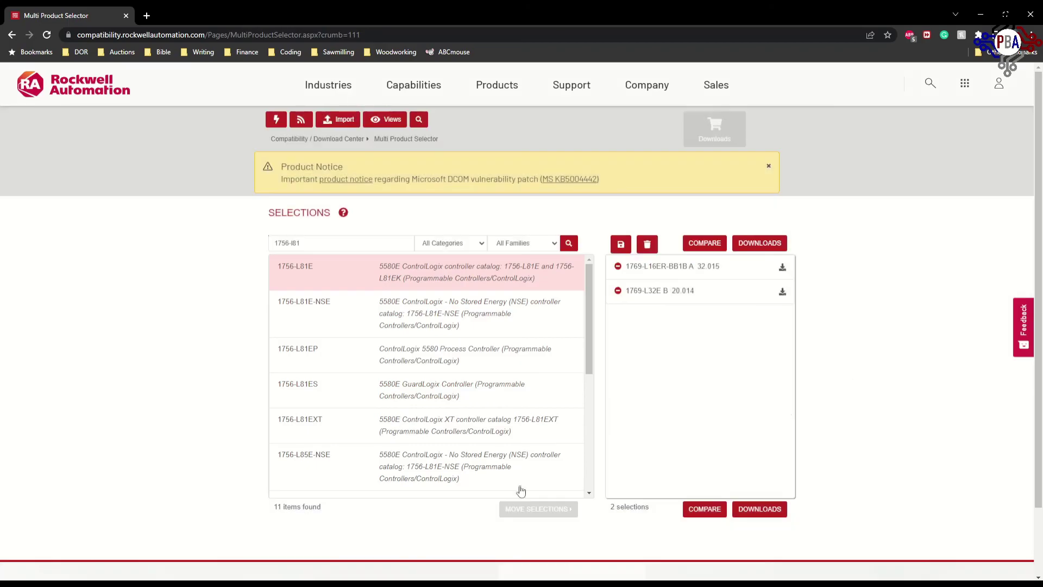